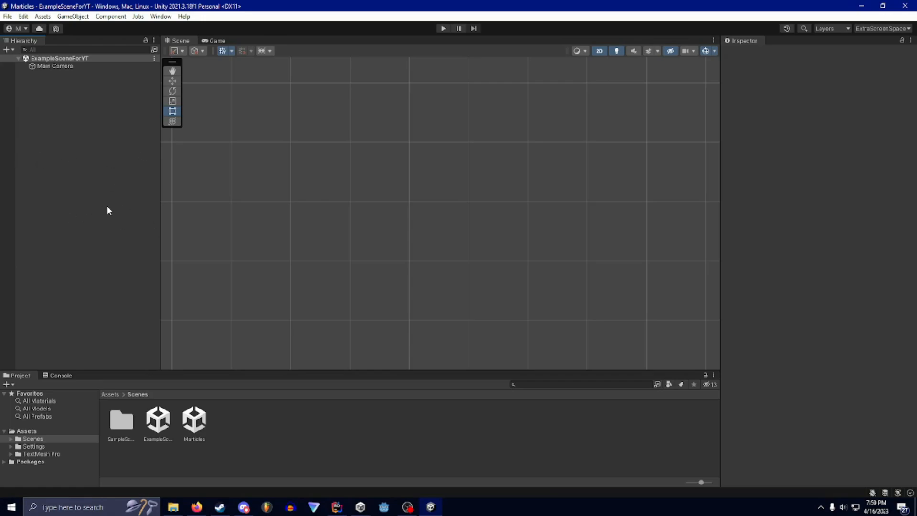
Step: Add a Particle System effect to the scene, frame it in the view, and set its X rotation to 0
right_click(75, 121)
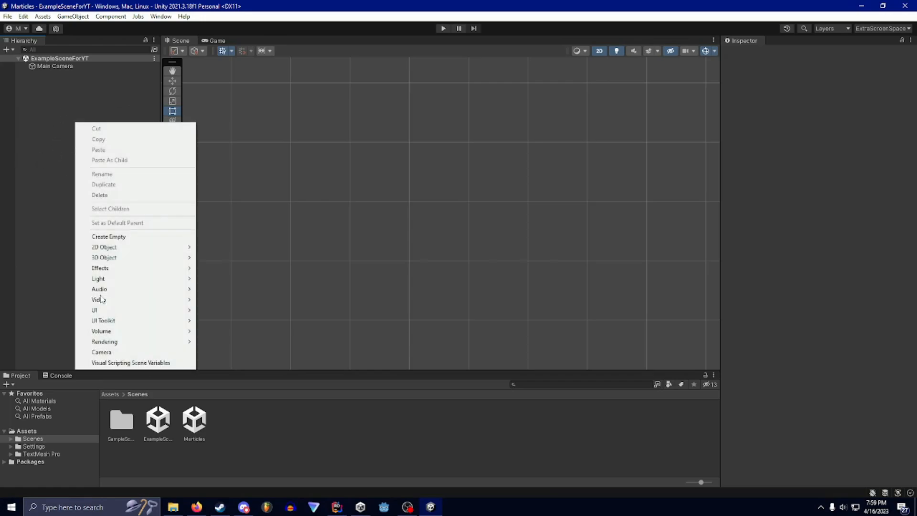
mouse_move(126, 272)
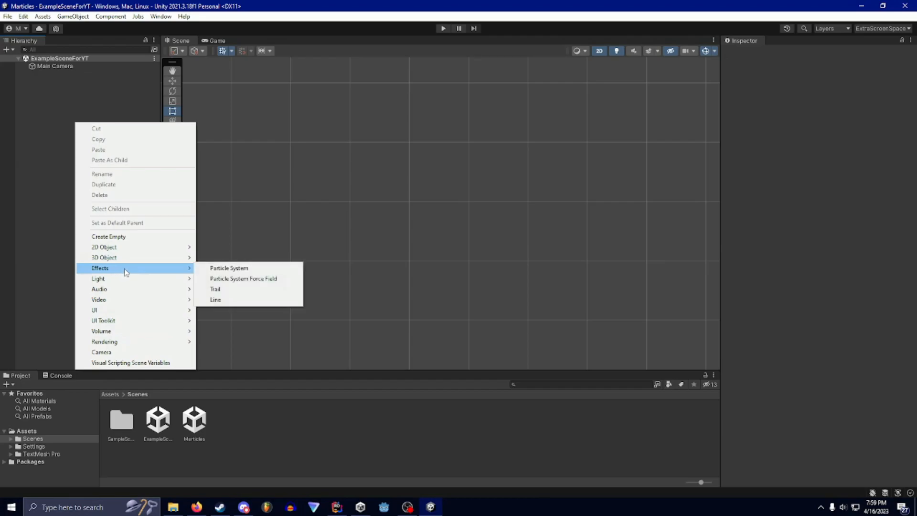
click(229, 268)
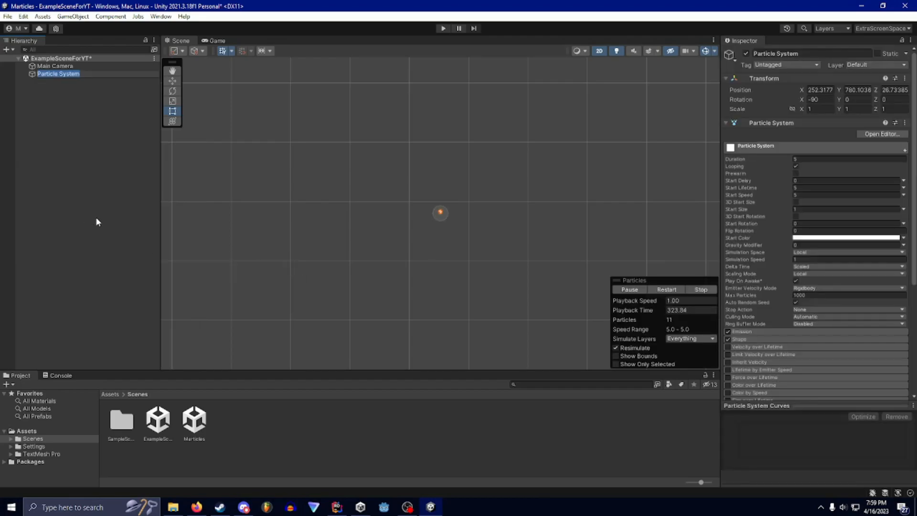
click(96, 218)
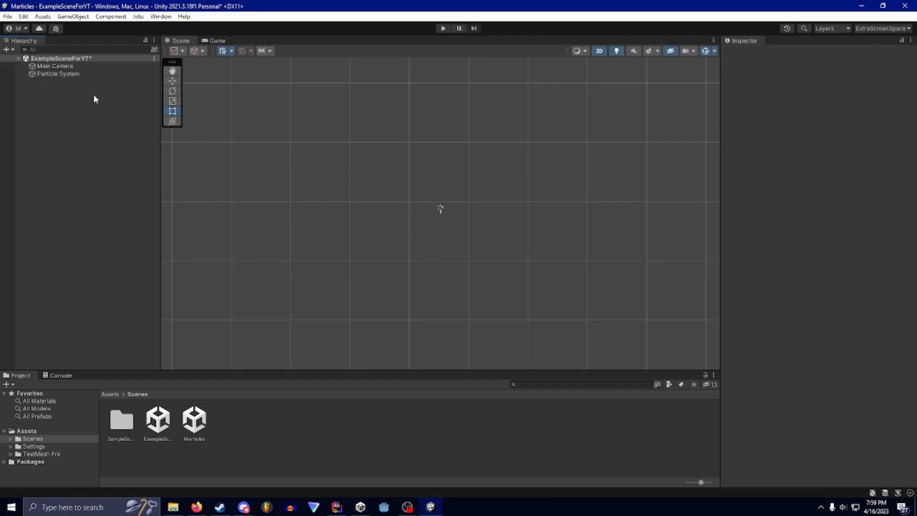
click(81, 73)
double_click(80, 73)
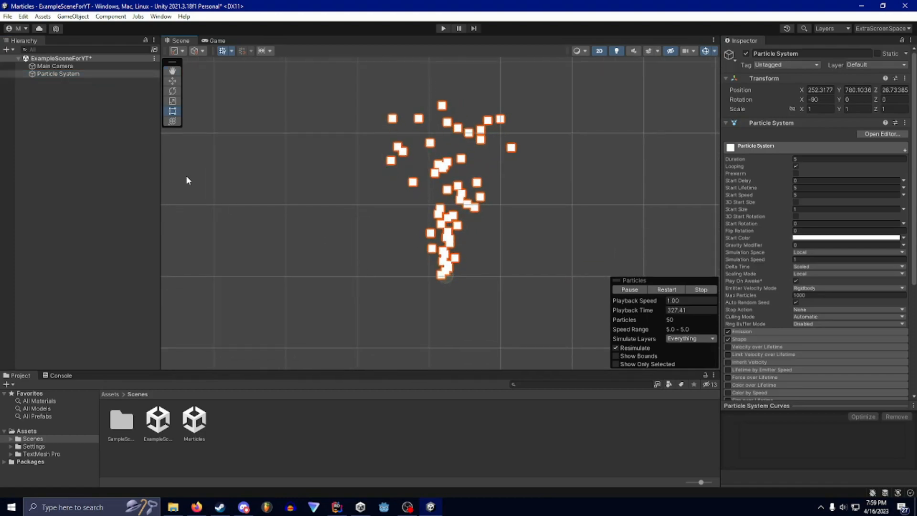
click(817, 100)
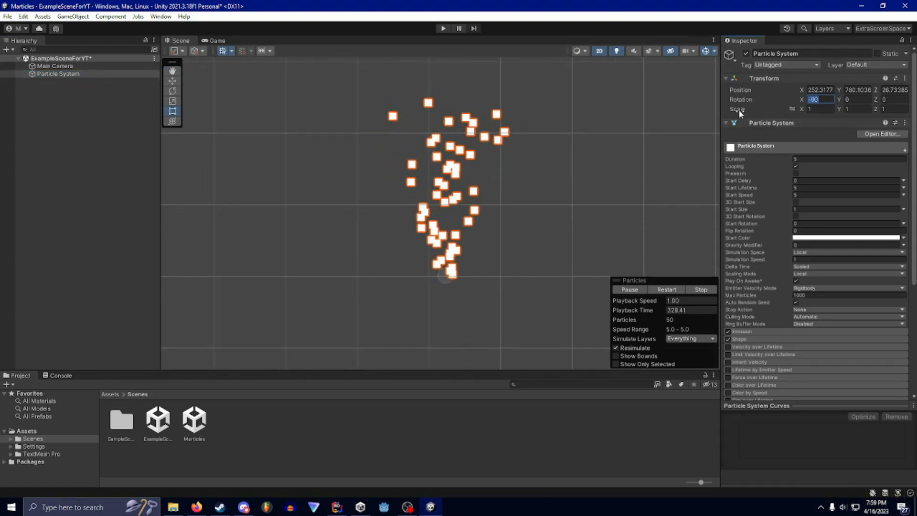
click(123, 207)
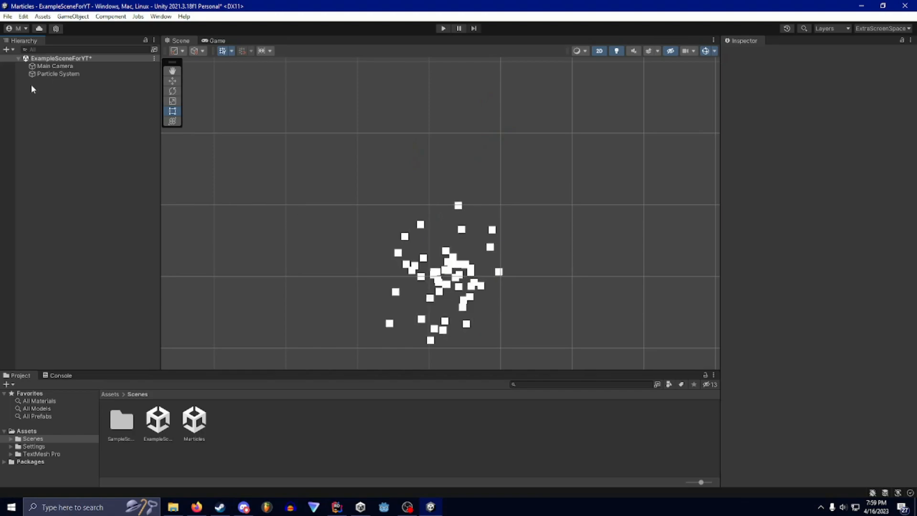
Step: Set the particle system's Gravity Modifier to 1 and its Simulation Space to World
click(62, 74)
click(769, 223)
click(811, 244)
text(1)
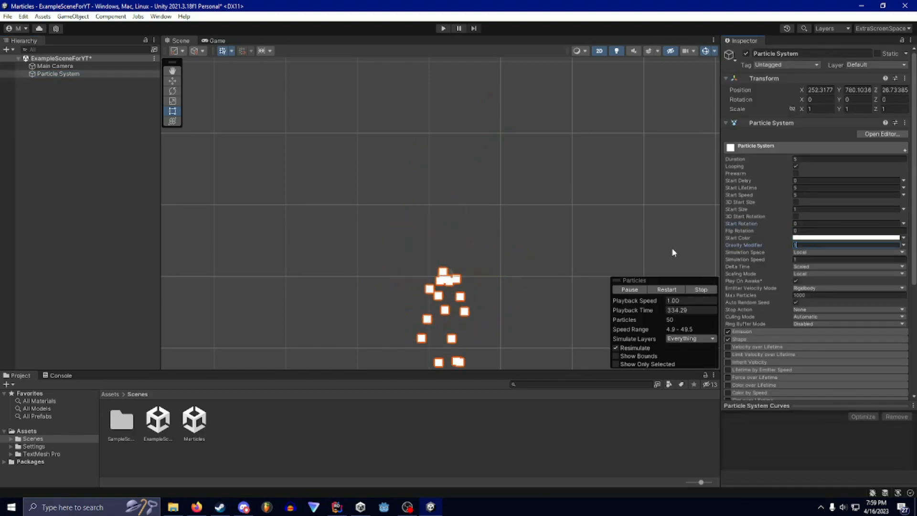
click(820, 253)
click(817, 271)
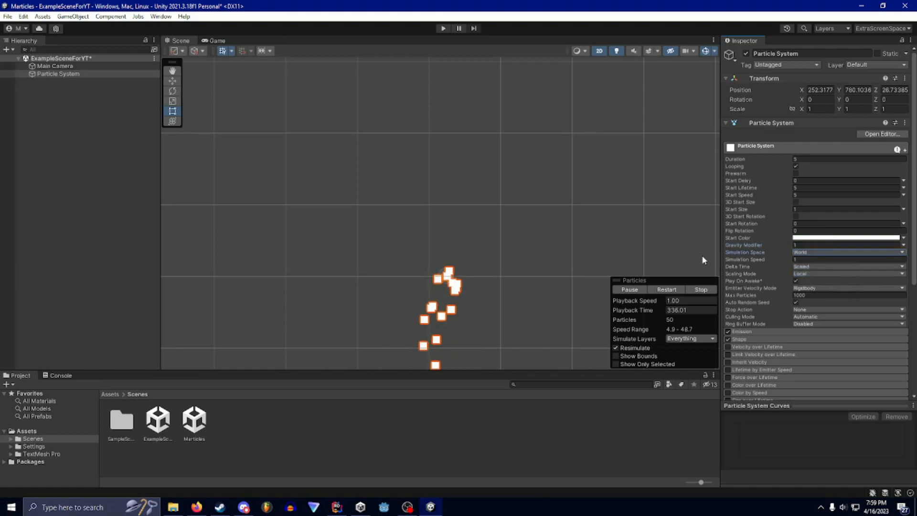
Step: Add a Particle System Force Field object to the scene
click(53, 116)
right_click(57, 91)
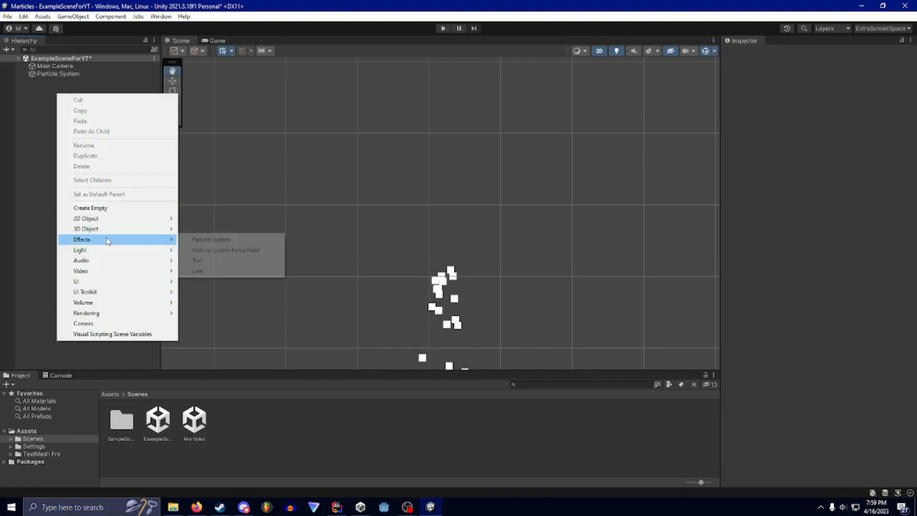
mouse_move(111, 239)
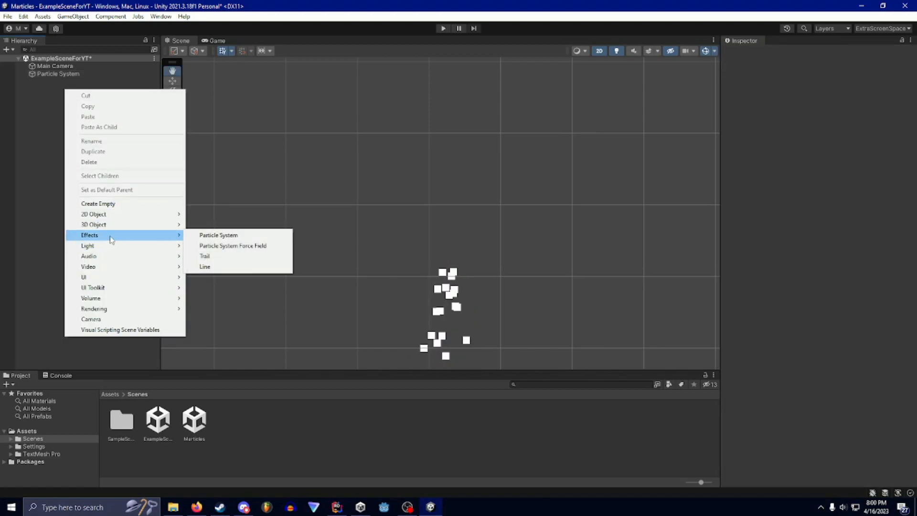
click(212, 247)
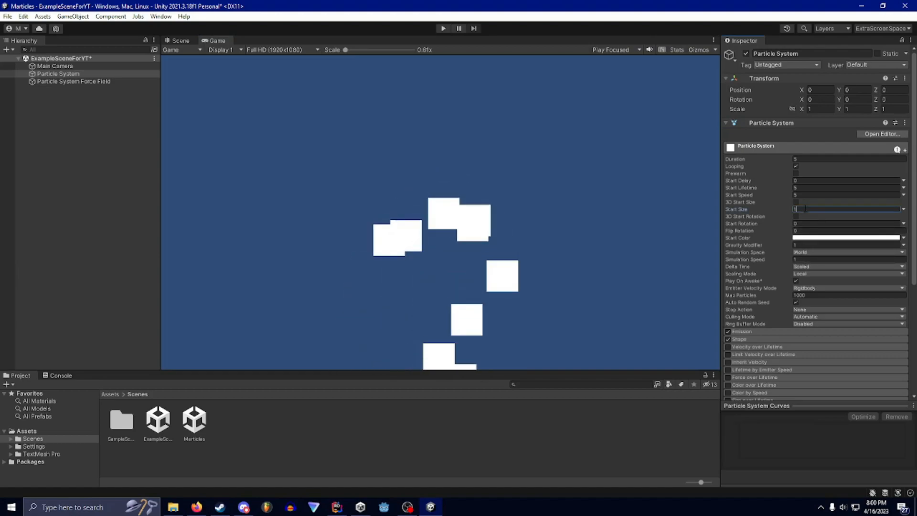
Step: Set the particle system's Start Size to 0.1 and its emission Rate over Time to 50
drag(776, 211, 775, 211)
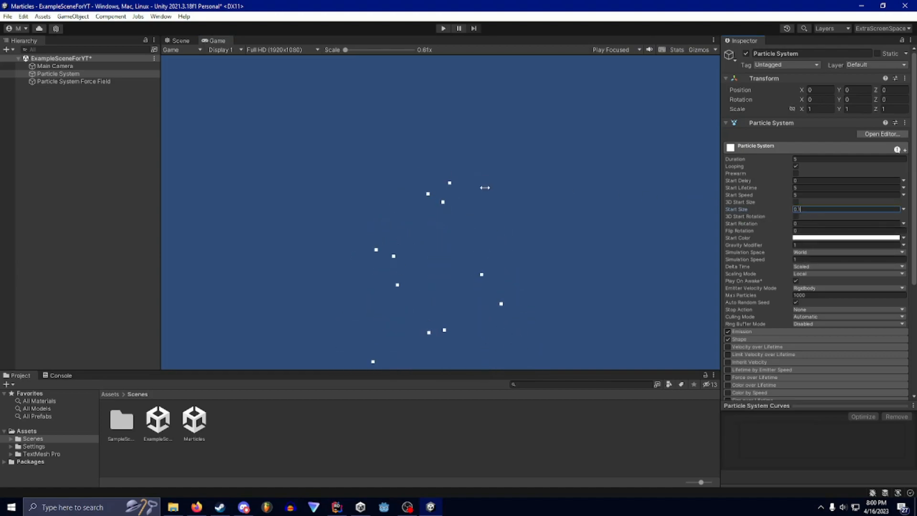
click(753, 333)
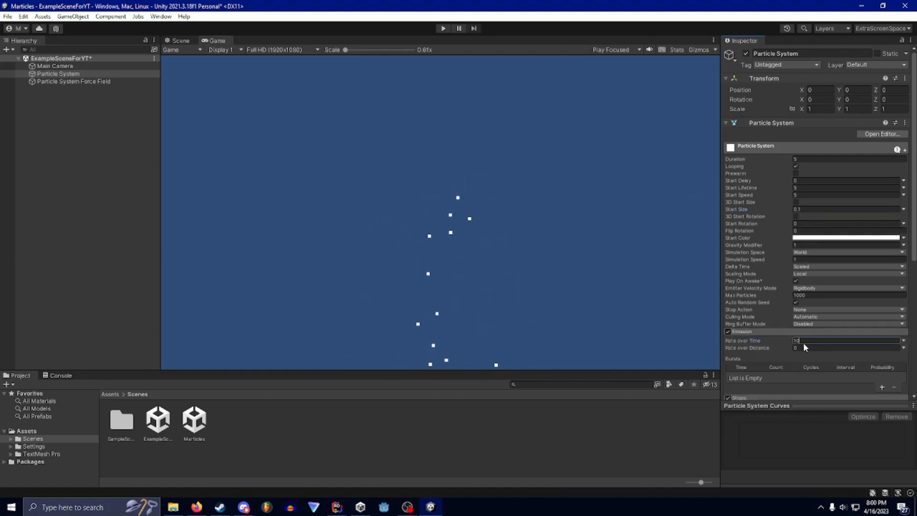
text(50)
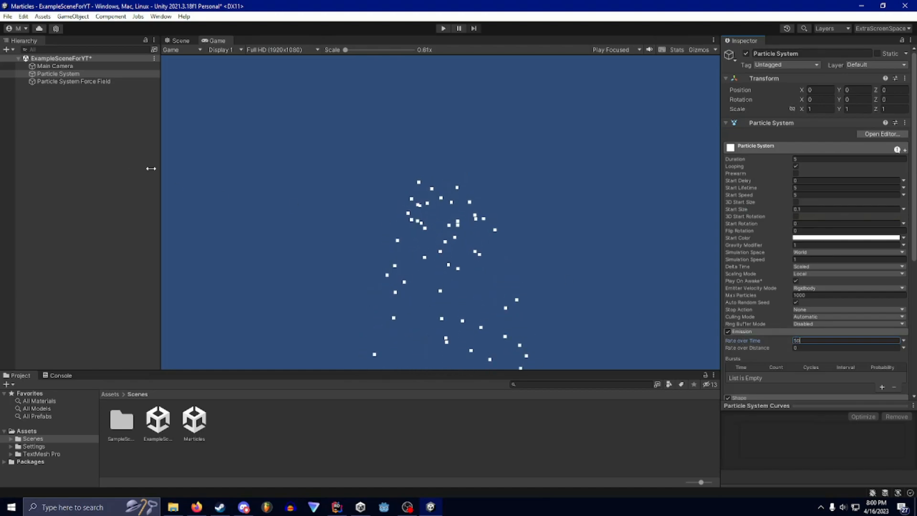
Step: Set the force field's End Range to 15 and its Start Range to 4
click(87, 82)
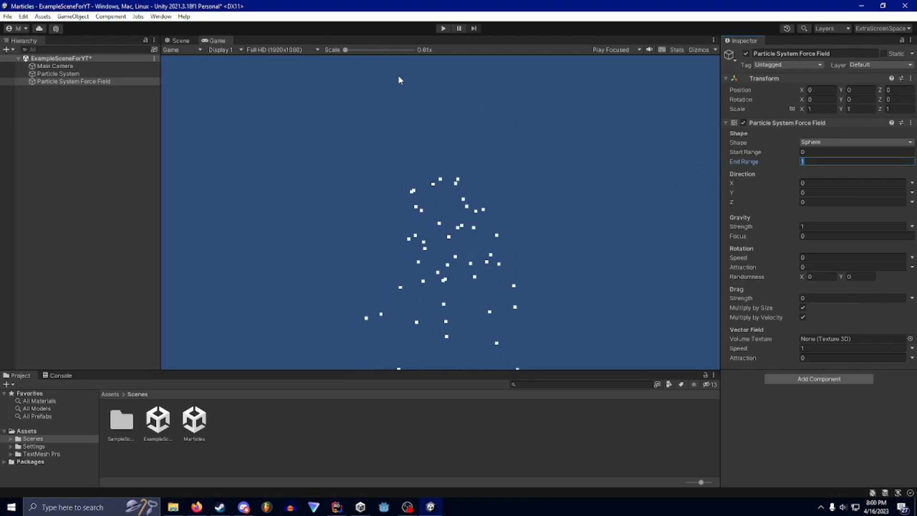
click(182, 42)
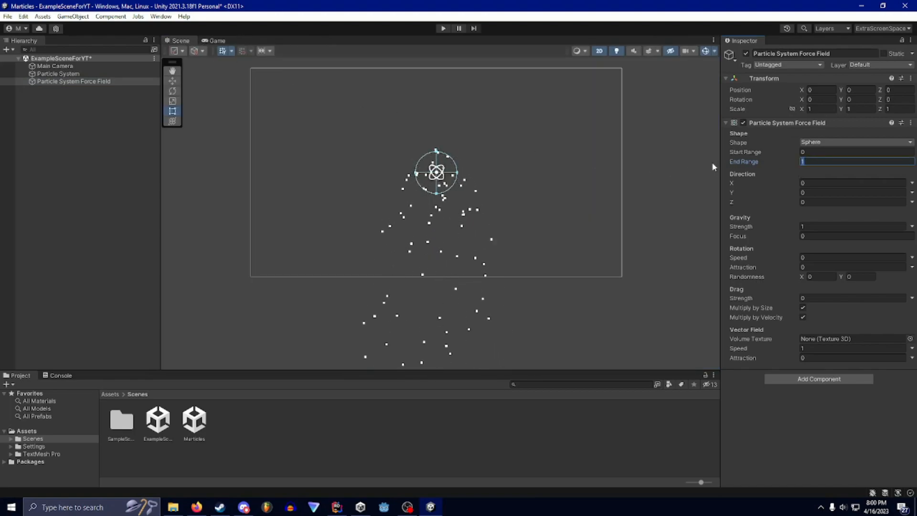
text(15)
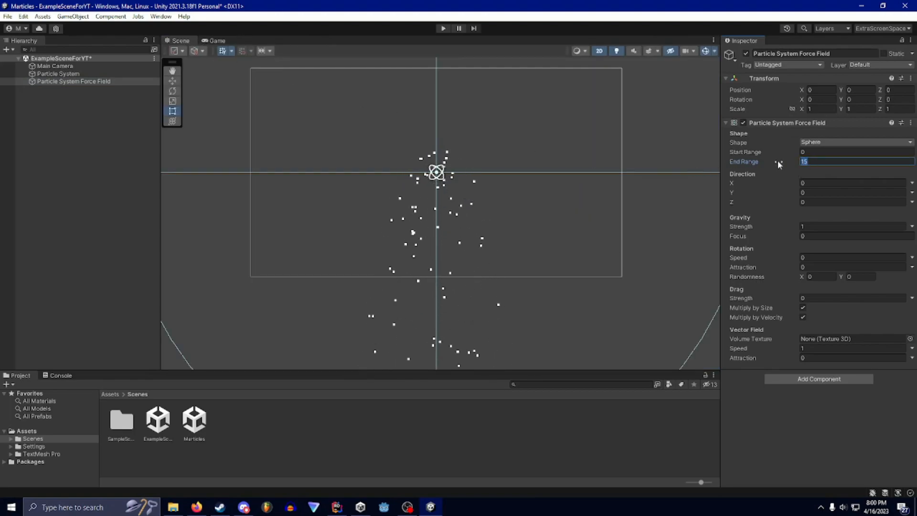
middle_drag(644, 161, 613, 155)
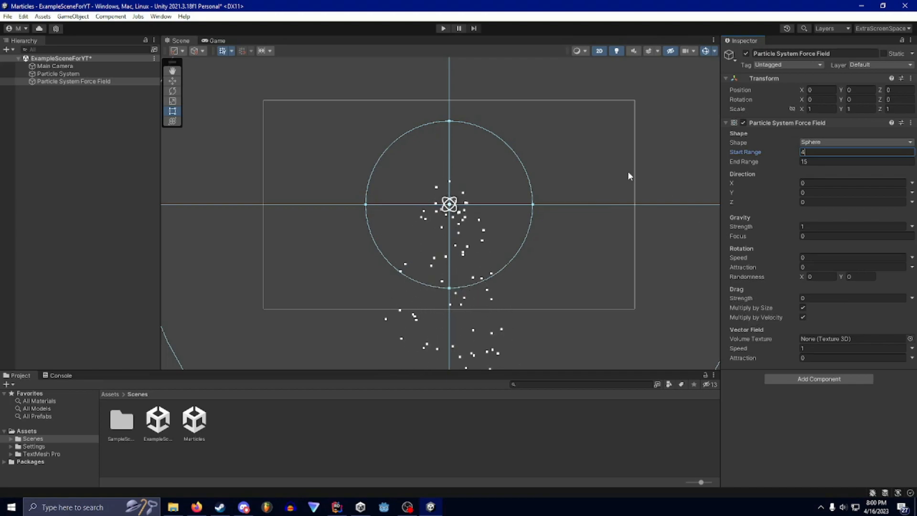
mouse_move(465, 146)
middle_down()
mouse_move(473, 183)
mouse_move(452, 265)
mouse_move(481, 155)
middle_up()
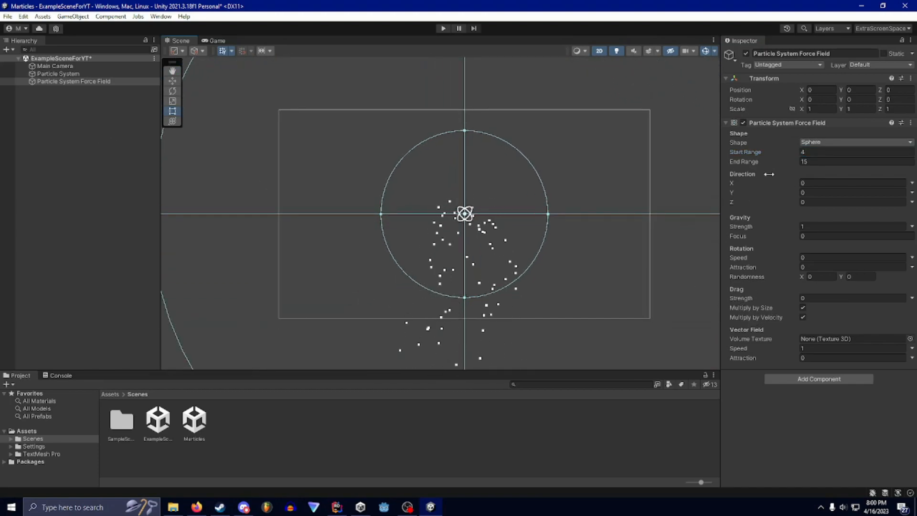
Step: Enable the External Forces module on the particle system so the force field affects its particles
click(67, 74)
middle_drag(520, 182, 503, 173)
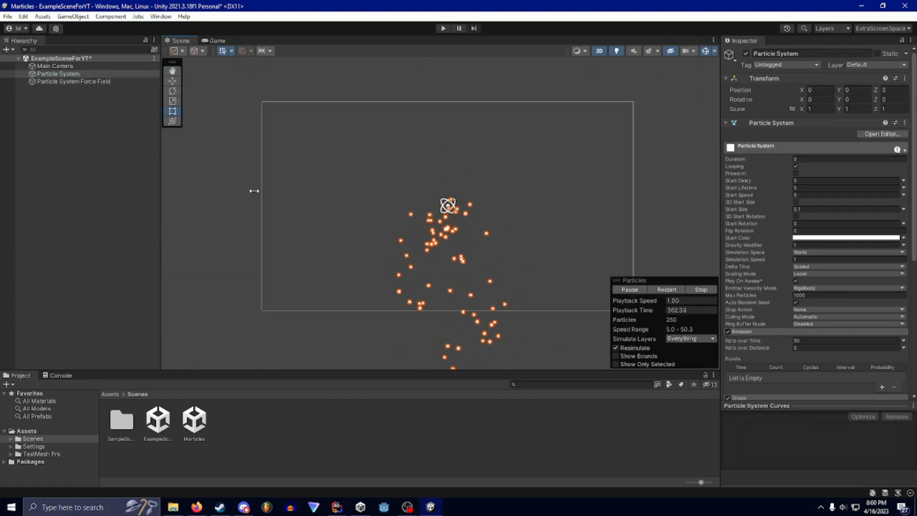
scroll(769, 278, down, 5)
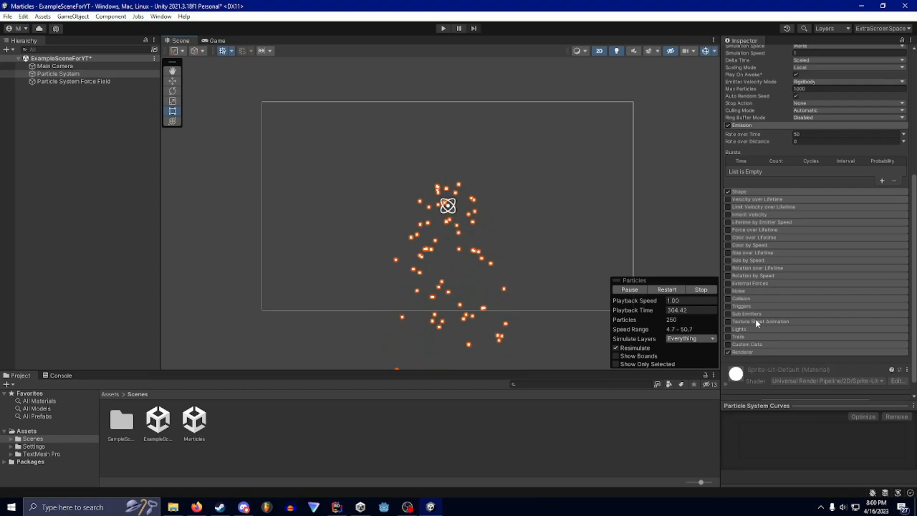
click(753, 285)
click(728, 283)
click(580, 188)
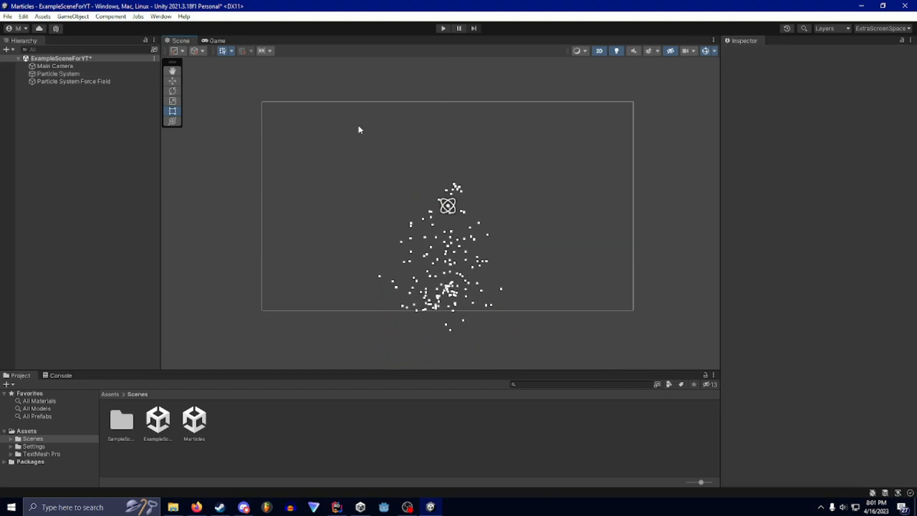
Step: Set the force field's Gravity Strength to 5 while previewing the particles in the Game view
click(216, 40)
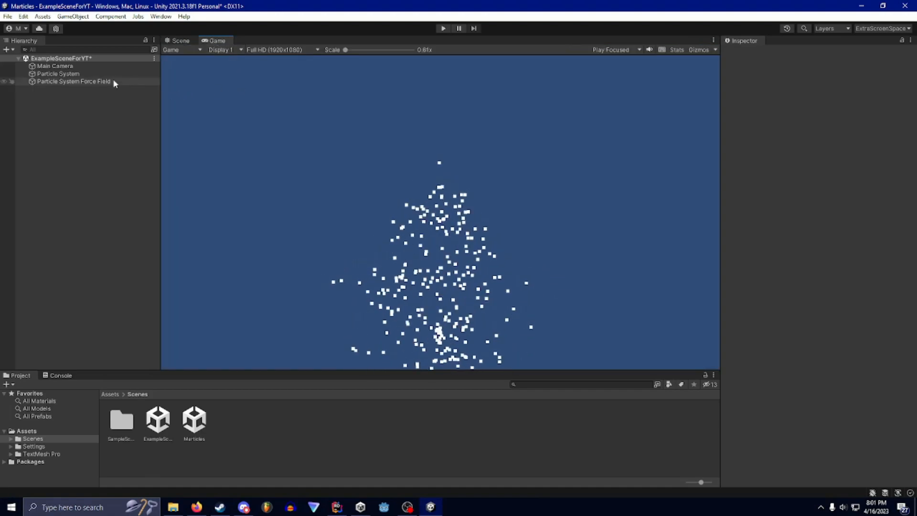
click(85, 82)
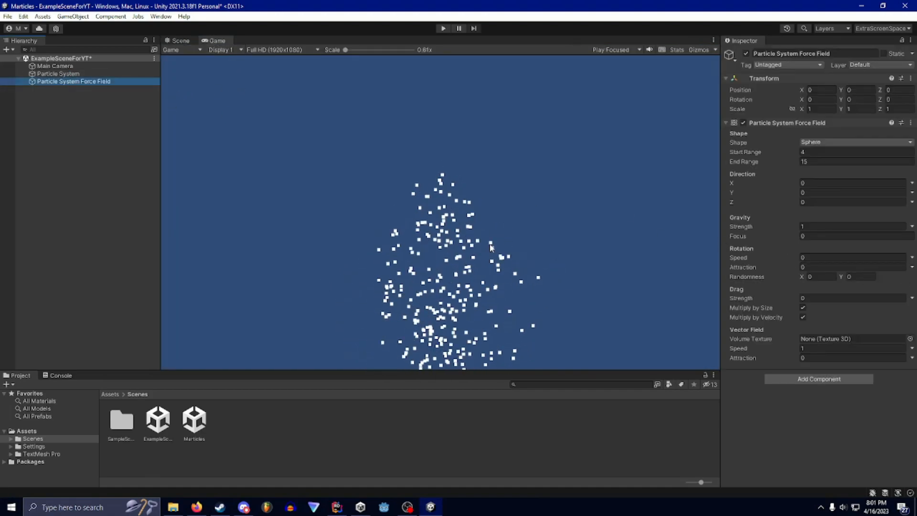
click(748, 227)
text(5)
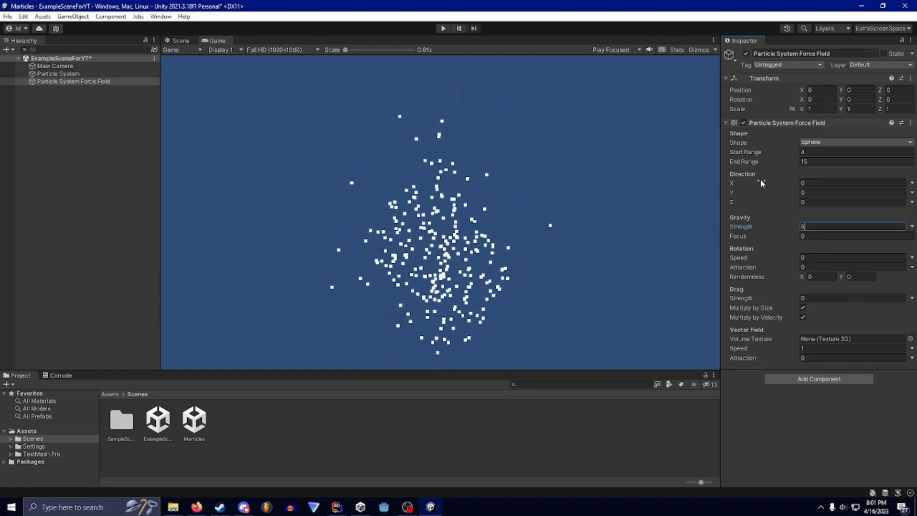
Step: Change the Main Camera's Background Type to Solid Color and make the background black (000000)
click(101, 66)
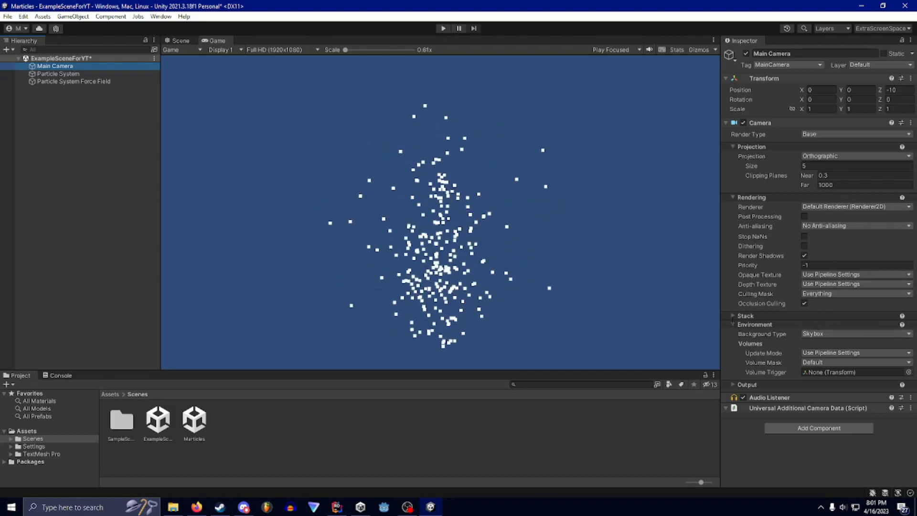
click(743, 316)
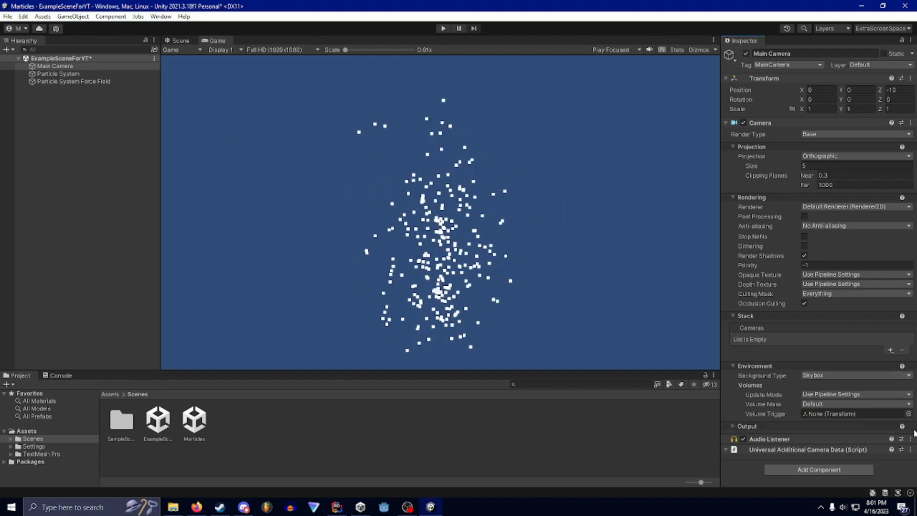
click(812, 374)
click(831, 396)
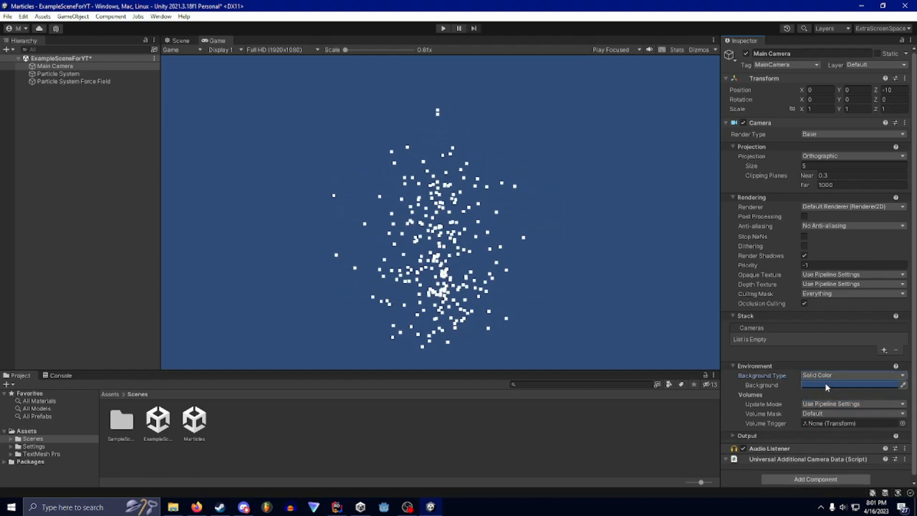
click(855, 385)
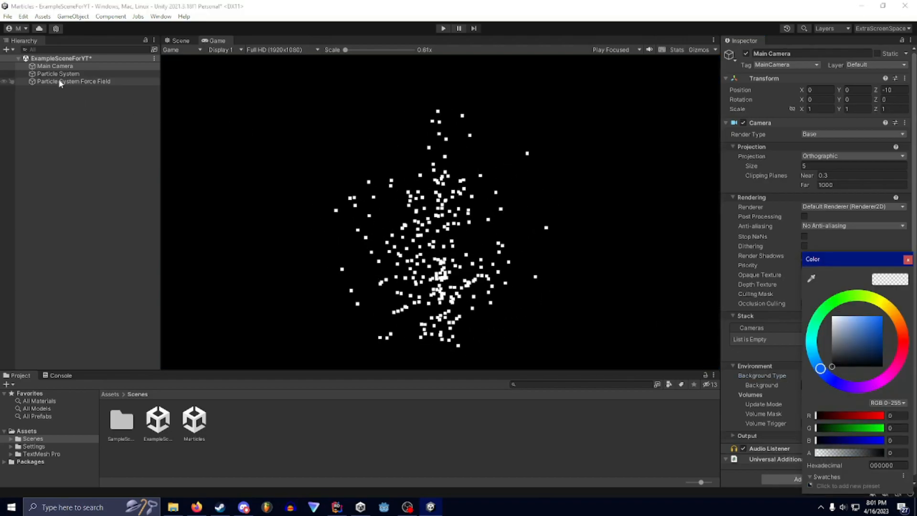
click(146, 204)
Step: Enable Post Processing on the Main Camera and add a Volume component to it
click(55, 66)
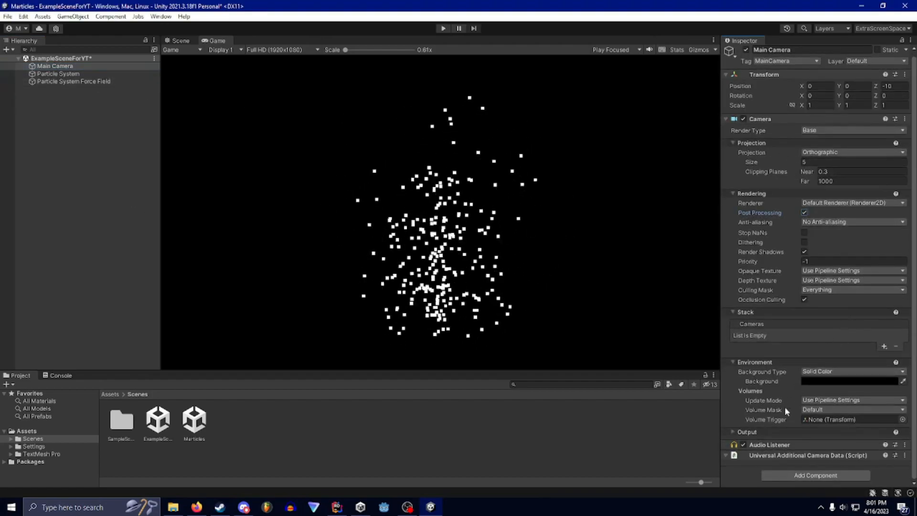
click(819, 478)
text(vol)
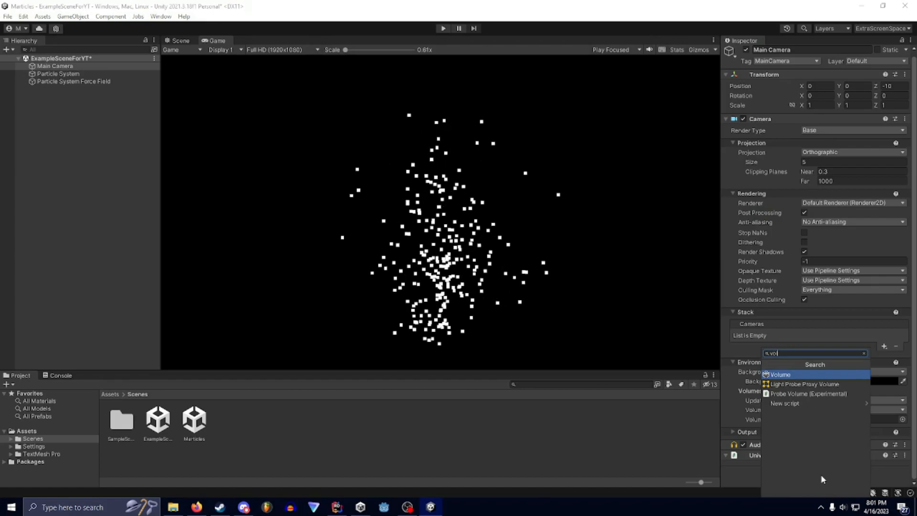
click(788, 373)
scroll(812, 435, down, 3)
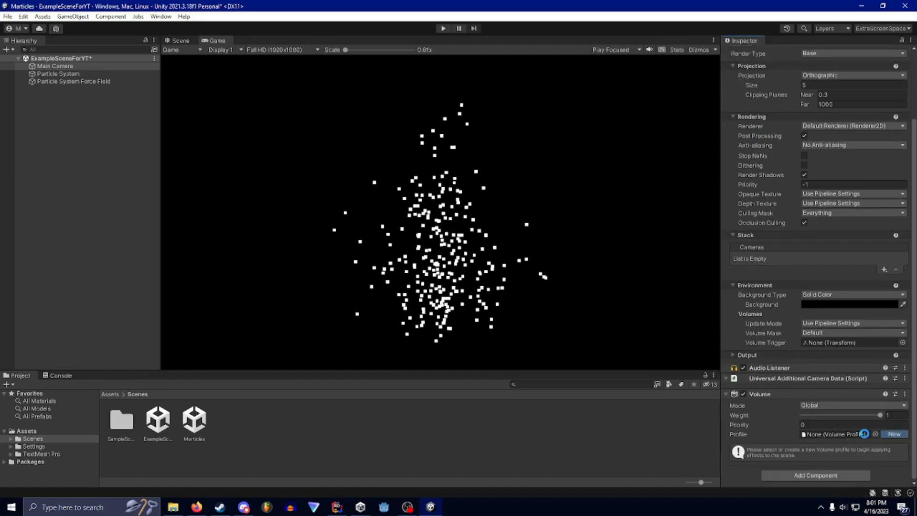
Step: Create a new profile for the camera's Volume component and add a Bloom override to it
click(894, 434)
click(815, 472)
click(794, 353)
click(783, 355)
Step: Enable the Bloom override's parameters, including Threshold, Tint and Clamp, and set its Intensity to 15
scroll(774, 424, down, 3)
click(738, 342)
click(738, 374)
click(739, 385)
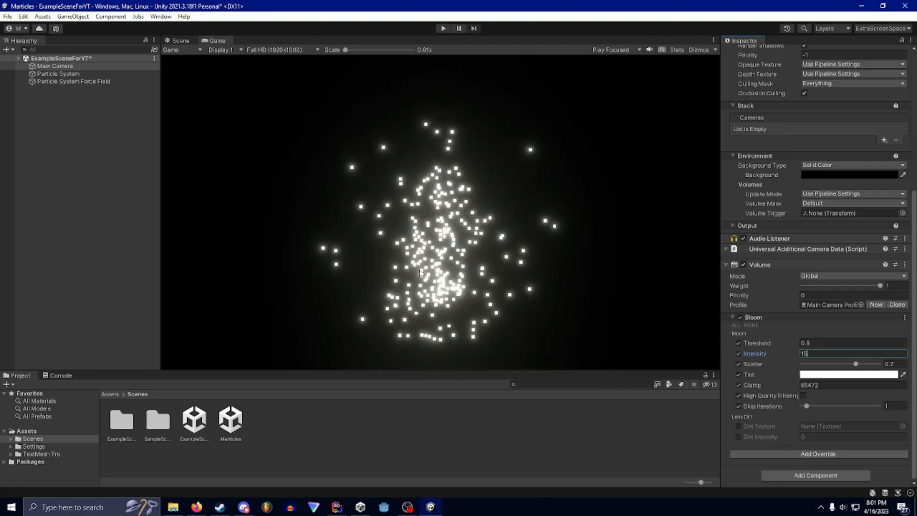
Step: Change the Particle System's Start Color to a saturated blue (005CFF)
click(58, 73)
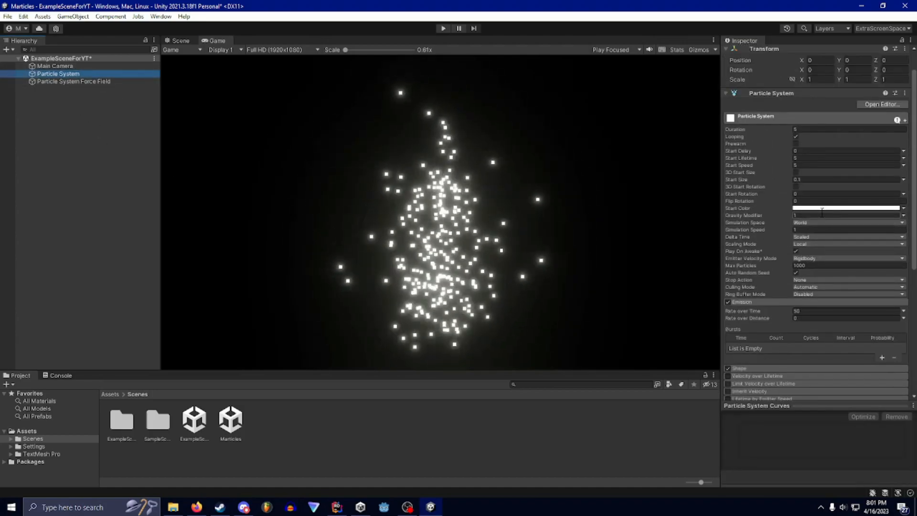
click(822, 208)
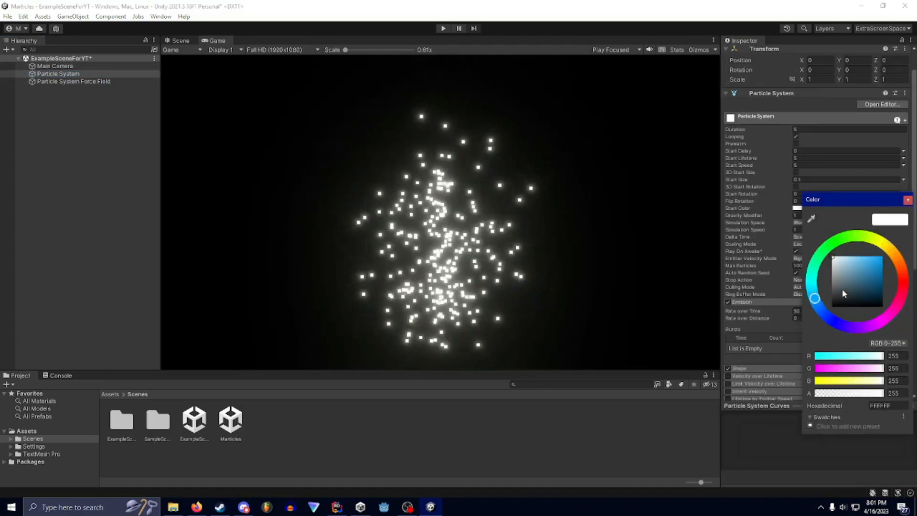
drag(832, 292, 881, 257)
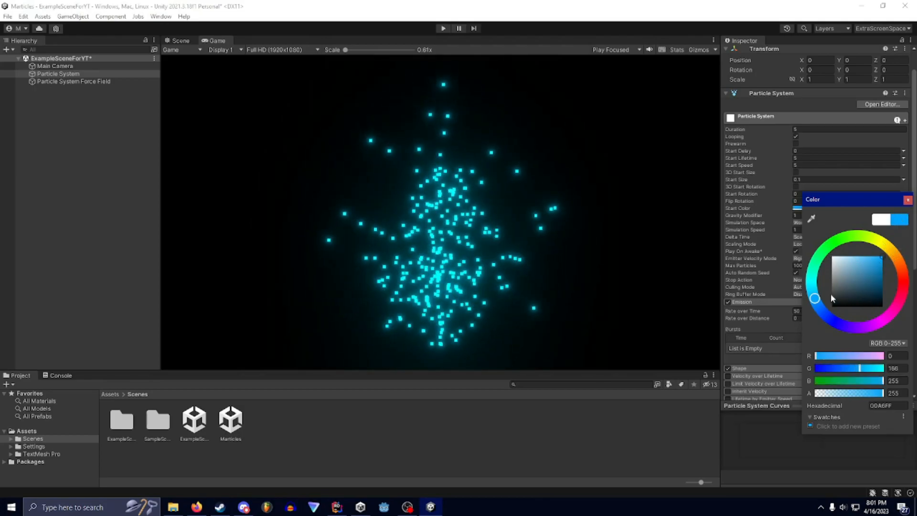
click(822, 311)
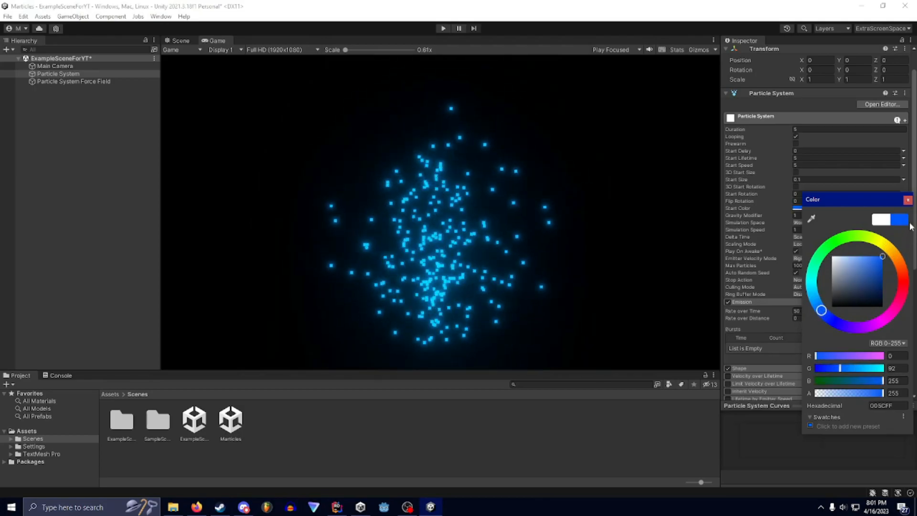
click(642, 256)
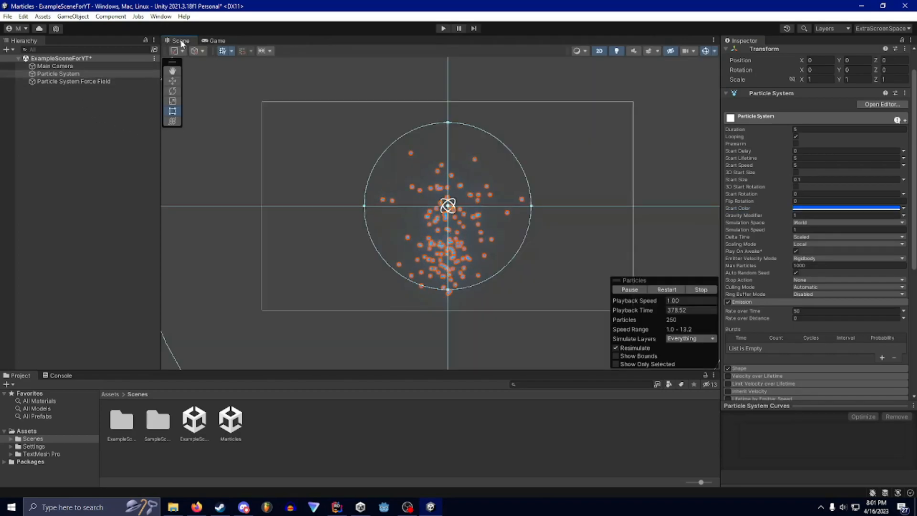
Step: Set the Particle System's Gravity Modifier to 0 and check the effect in the Game view
click(182, 41)
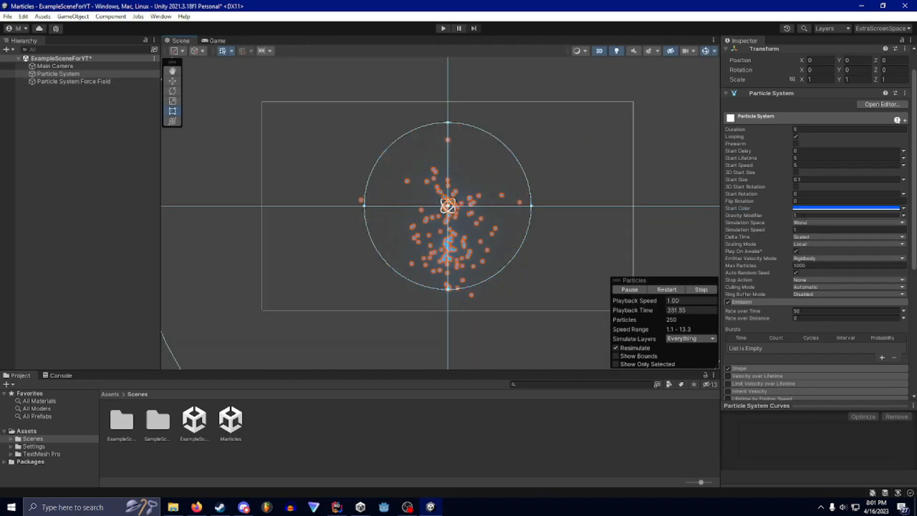
drag(802, 217, 722, 221)
text(0)
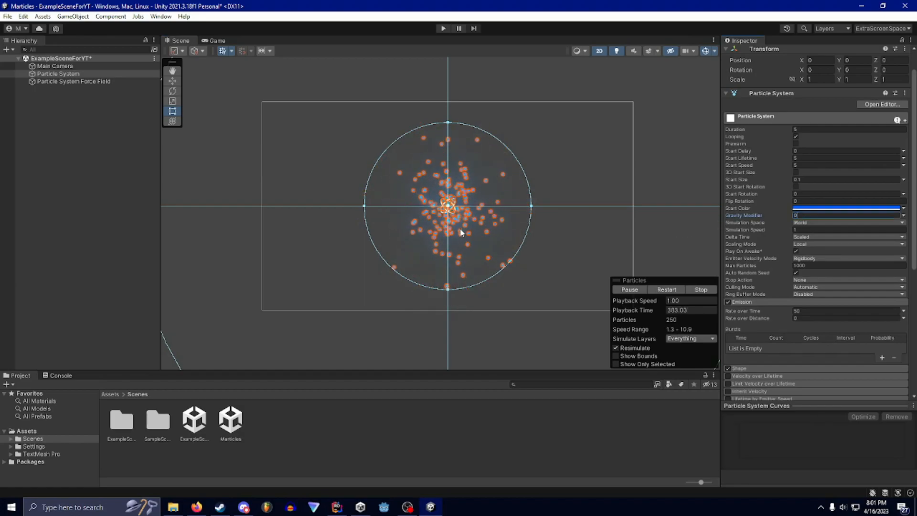
click(217, 40)
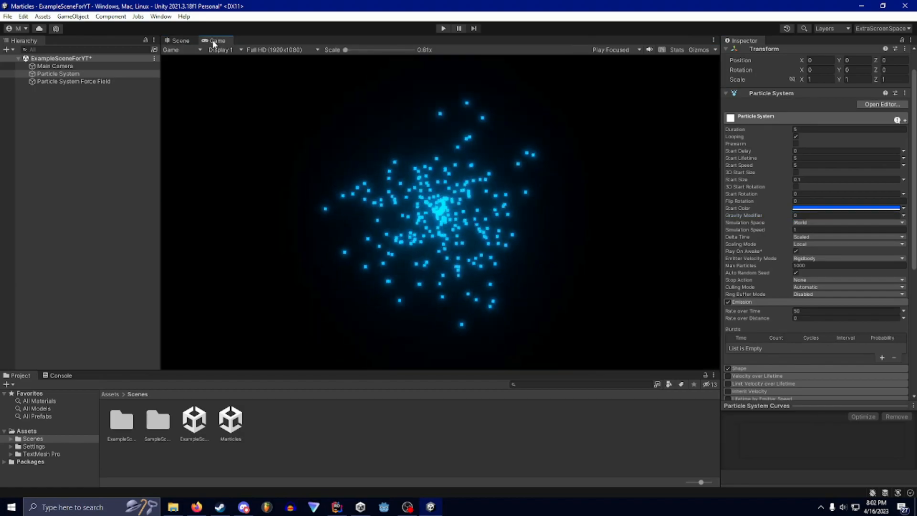
Step: Set the Particle System Force Field's rotation Attraction to 1 and its rotation Speed to 16
click(72, 81)
click(811, 267)
text(1)
drag(808, 257, 721, 257)
text(16)
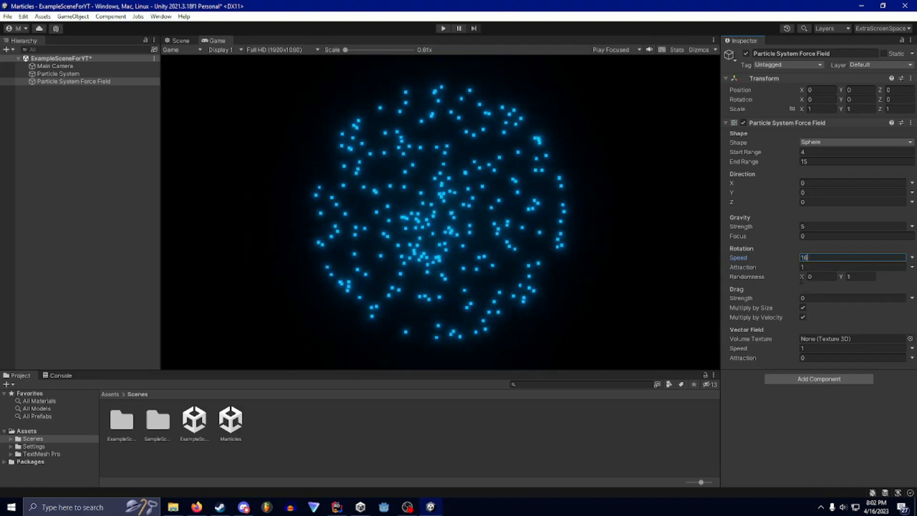
Step: Set the force field's Rotation Randomness to X 1 and Y 0
click(848, 277)
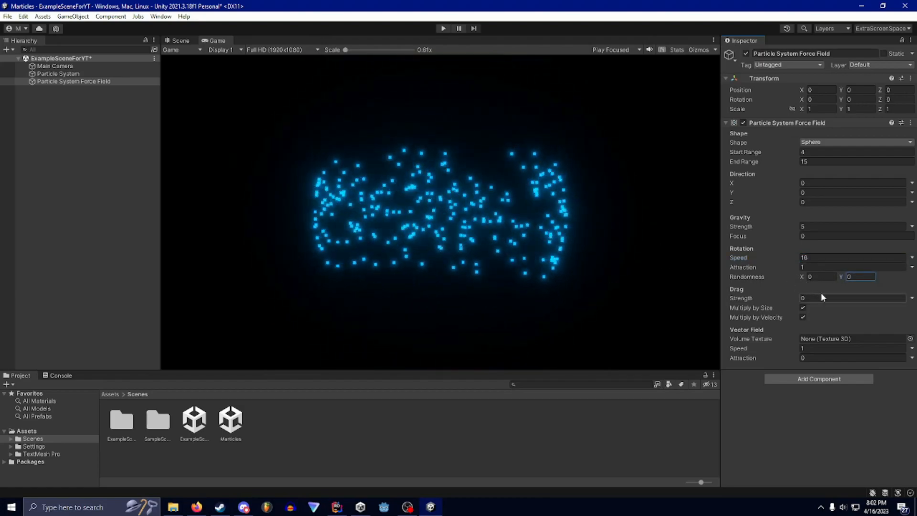
click(803, 275)
text(1)
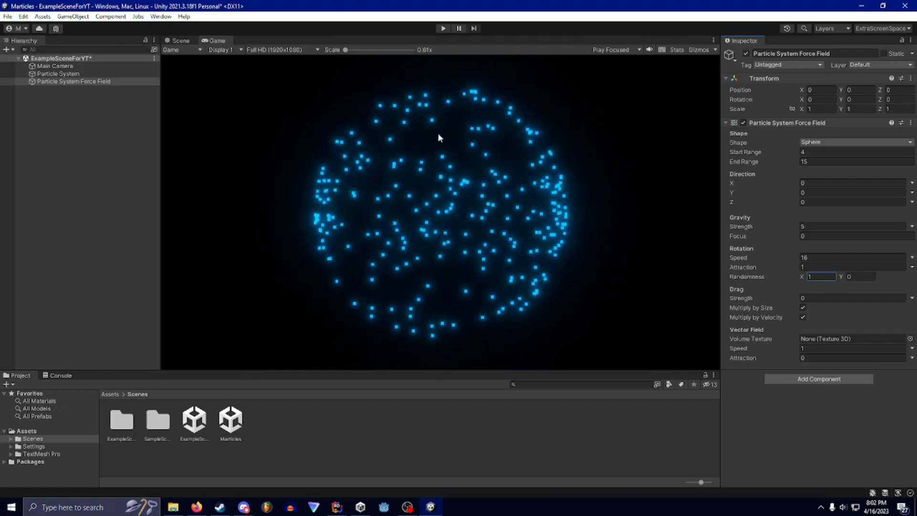
Step: Check the force field's extent in the Scene view and reduce its Start Range to 0
click(180, 40)
middle_drag(459, 130, 454, 186)
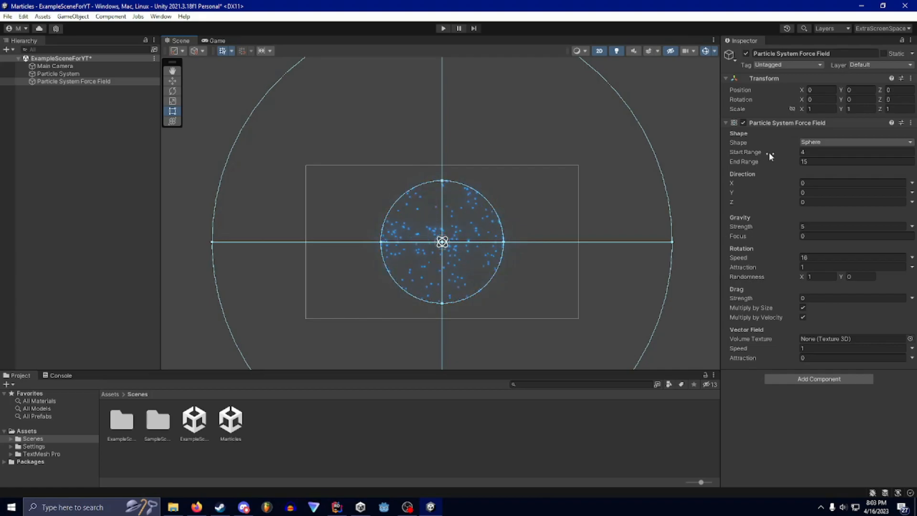
click(224, 42)
drag(782, 154, 769, 152)
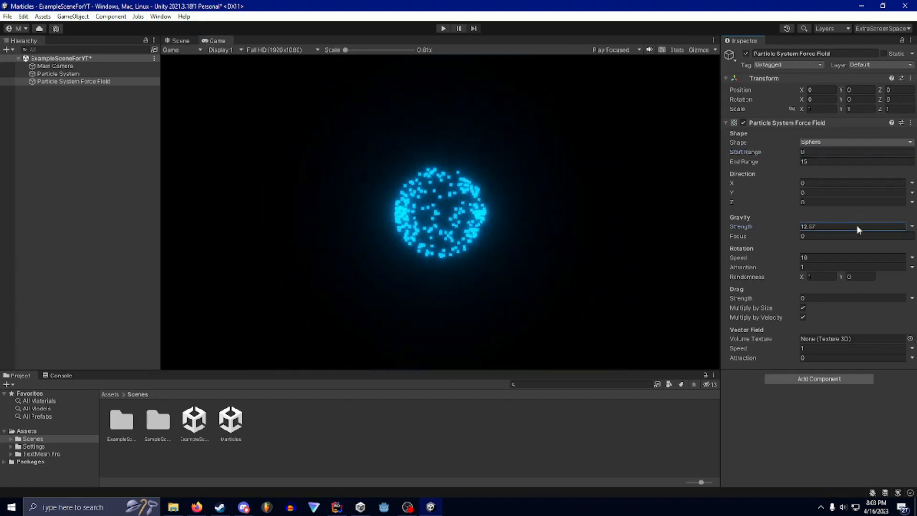
Step: Set the force field's Gravity Strength to 20 and its Start Range to 3.25
drag(750, 225, 747, 226)
text(20)
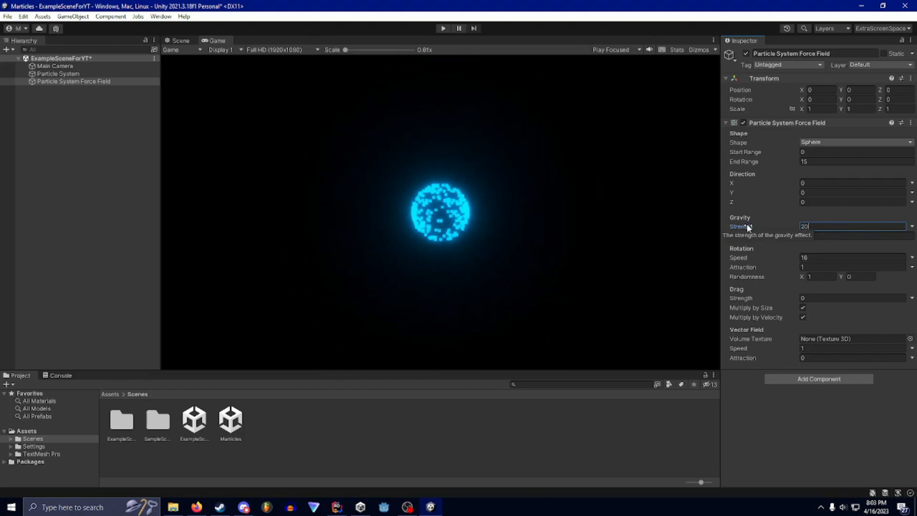
drag(778, 151, 807, 152)
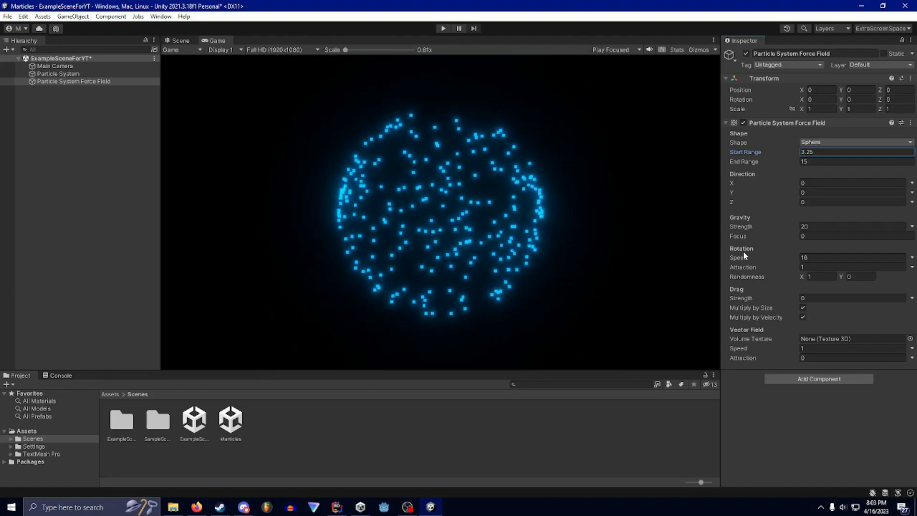
Step: Set the Particle System's Start Speed to 200
click(88, 74)
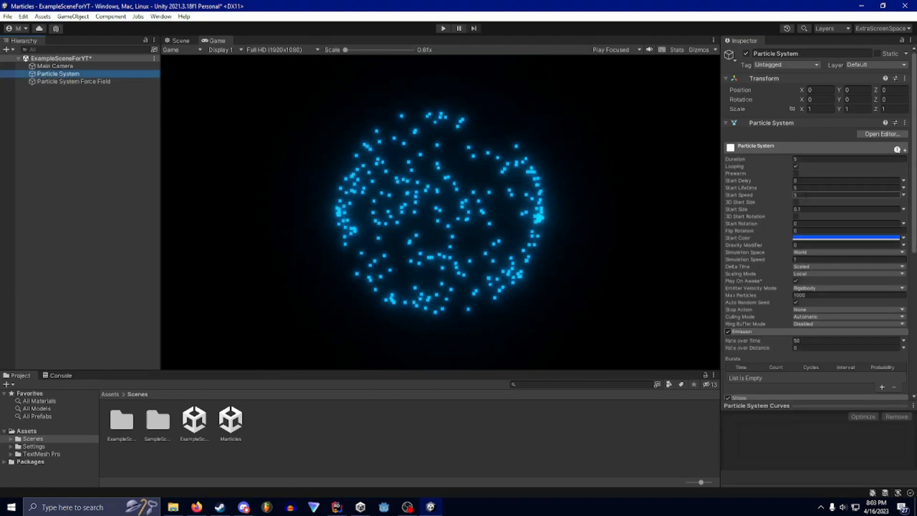
scroll(451, 207, up, 2)
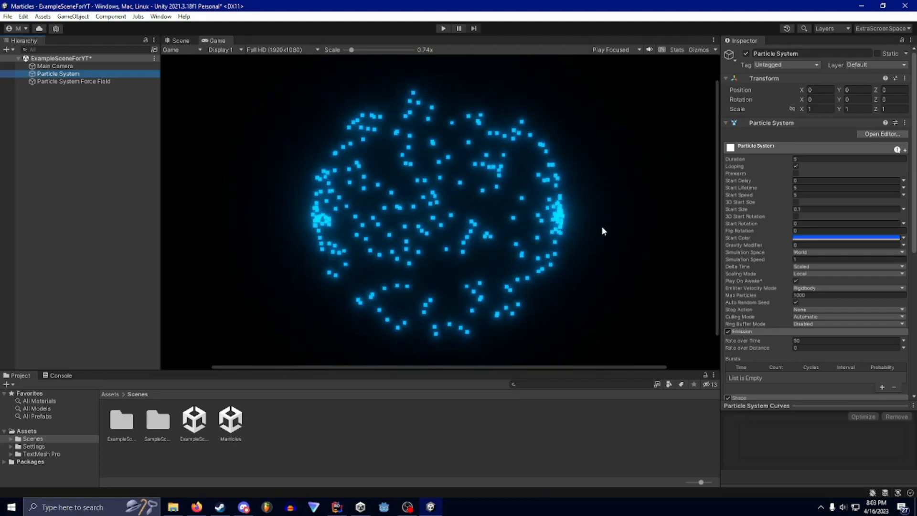
click(734, 196)
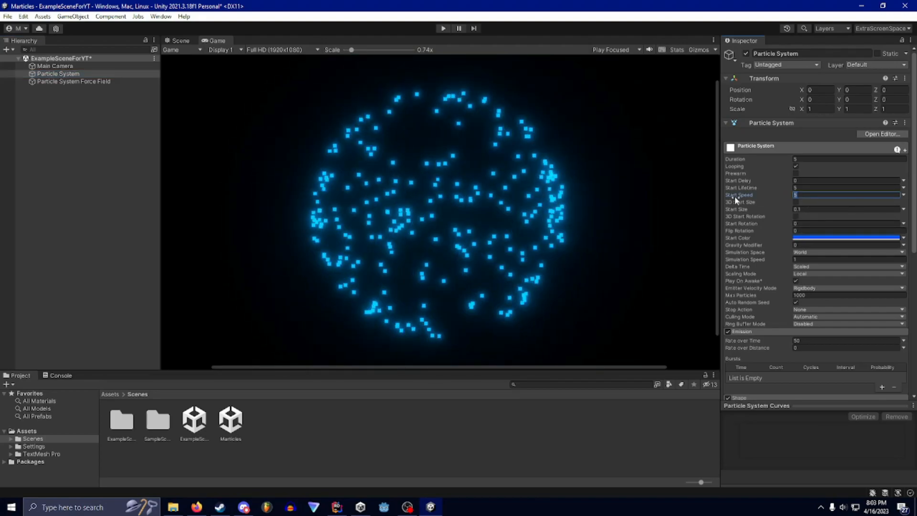
text(200)
key(Return)
scroll(586, 208, down, 2)
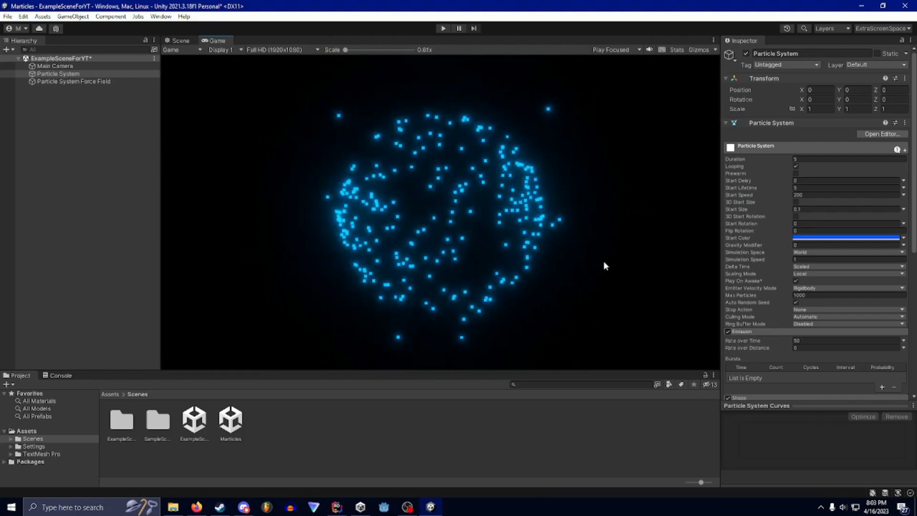
Step: Enable the Trails module on the Particle System and set the trail Lifetime to 0.01
scroll(763, 309, down, 5)
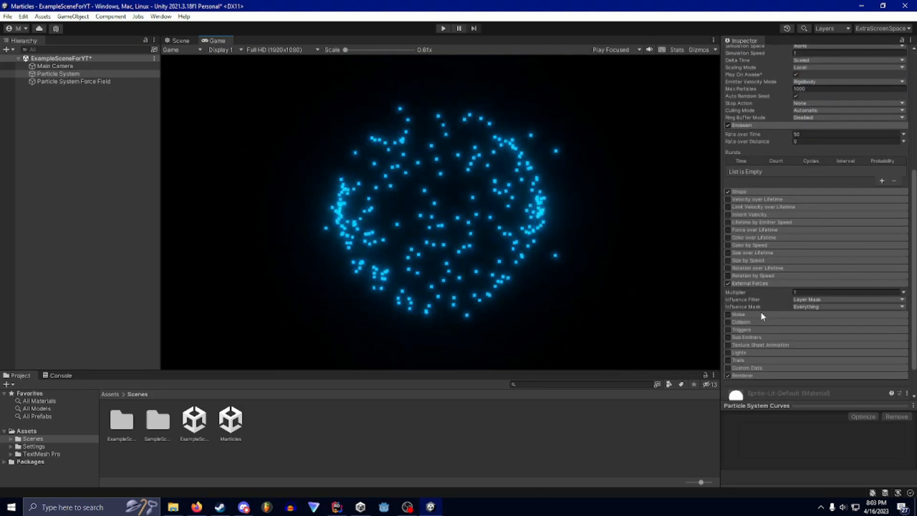
click(741, 321)
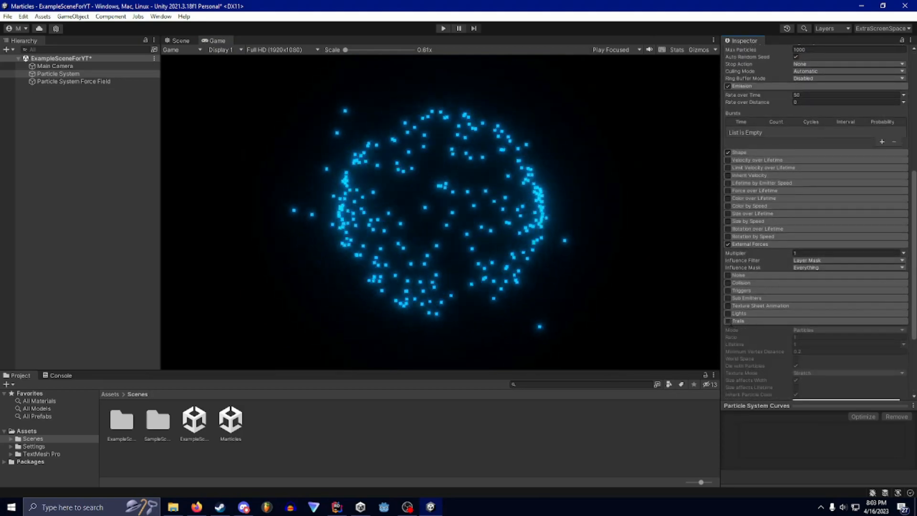
click(728, 321)
scroll(815, 336, down, 3)
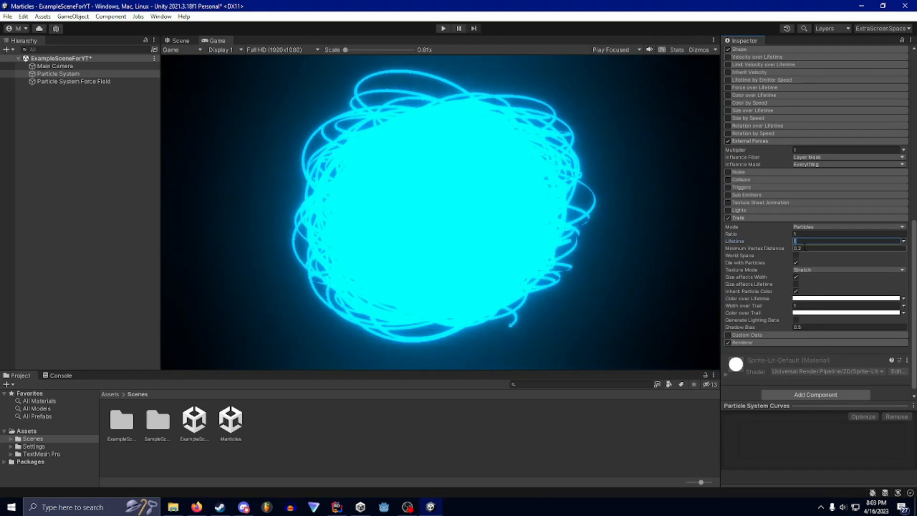
text(0.5)
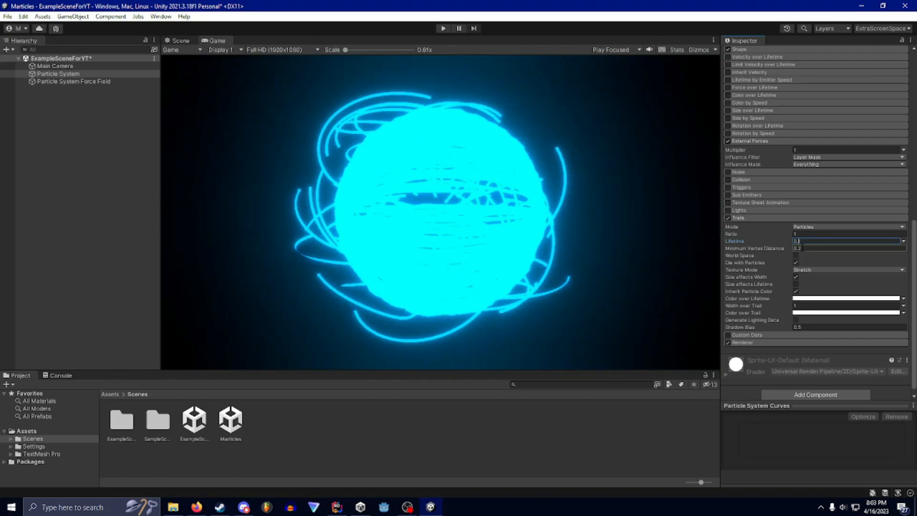
text(01)
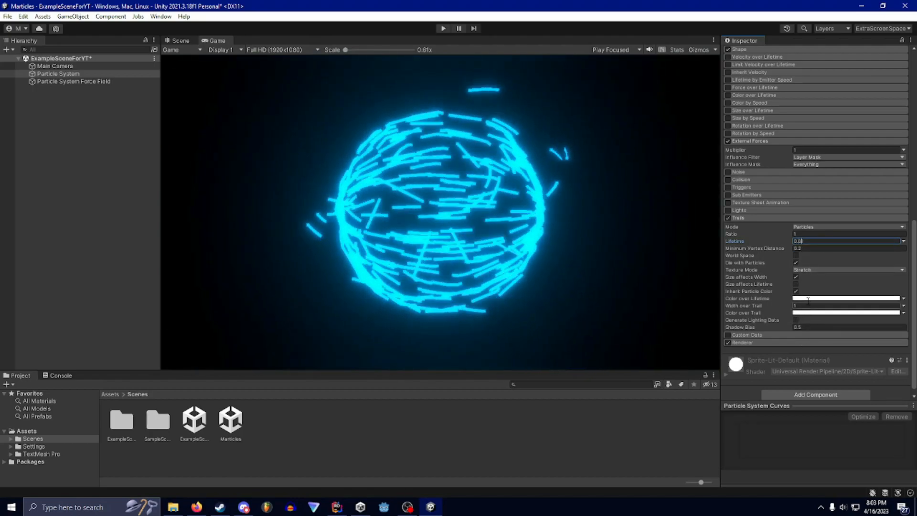
Step: Make the trails' Color over Lifetime a white gradient that stays opaque for about two thirds and fades to alpha 0 at 100%
click(808, 299)
click(907, 259)
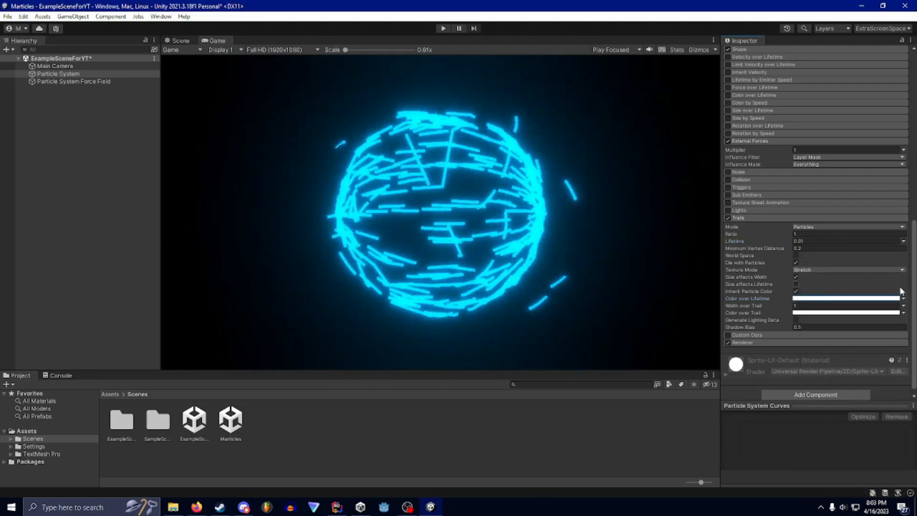
click(903, 299)
click(840, 316)
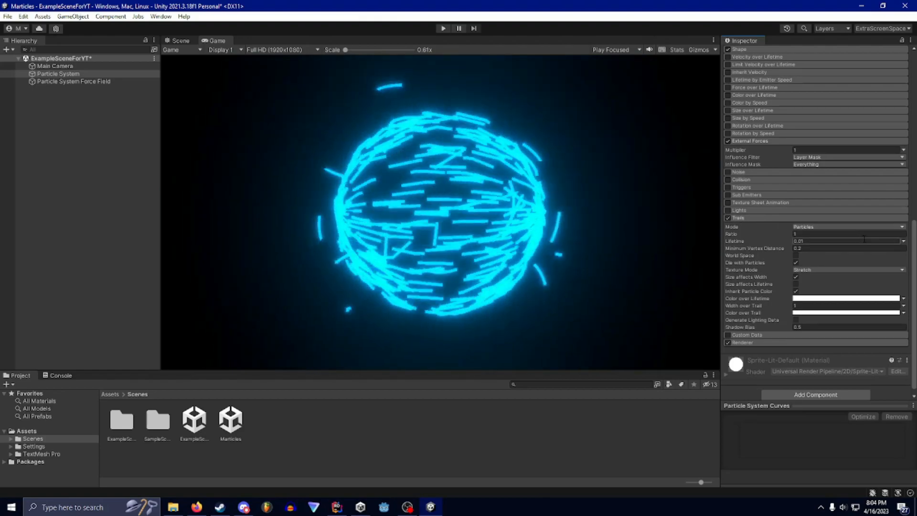
click(814, 298)
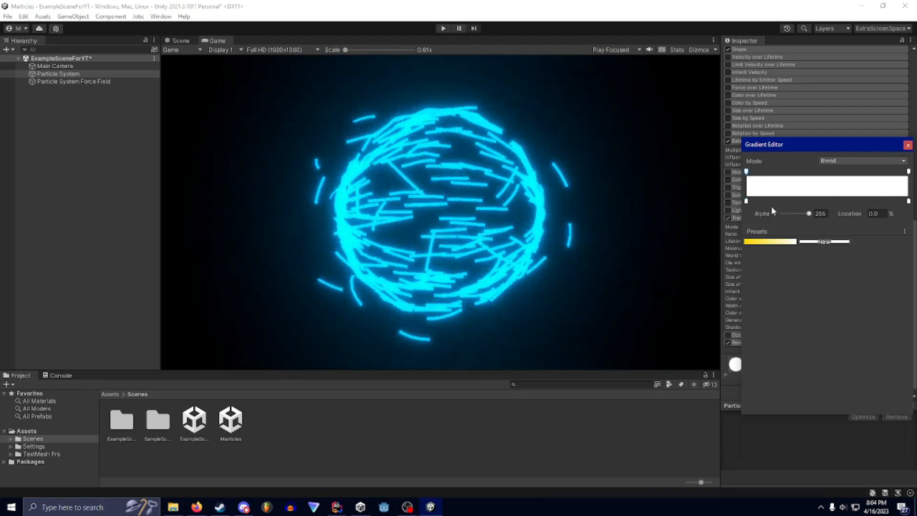
click(810, 214)
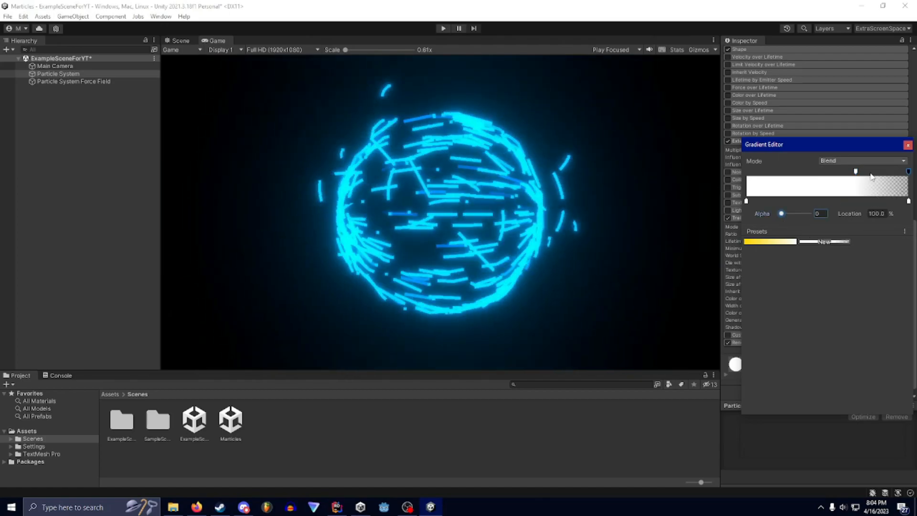
click(907, 146)
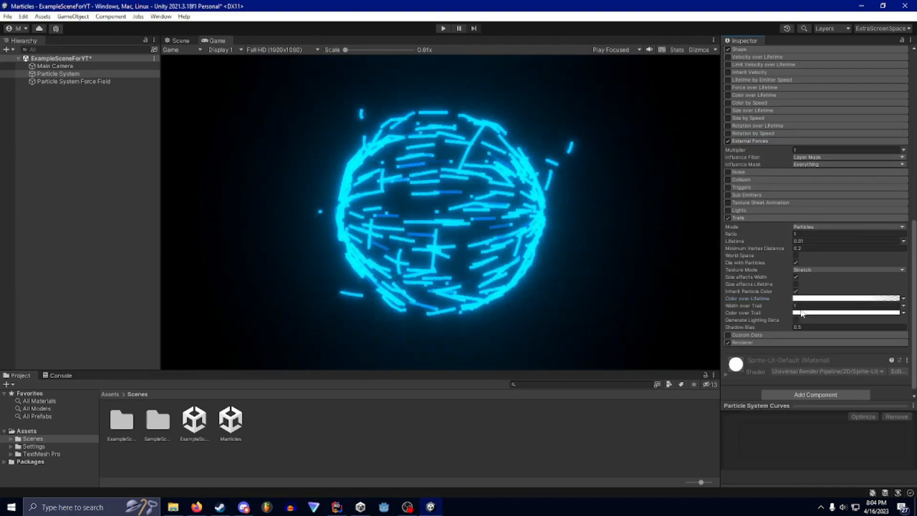
Step: Switch the trails' Width over Trail to a curve, apply the descending linear preset, and reshape it into a low arc with a lowered start
click(902, 305)
click(841, 329)
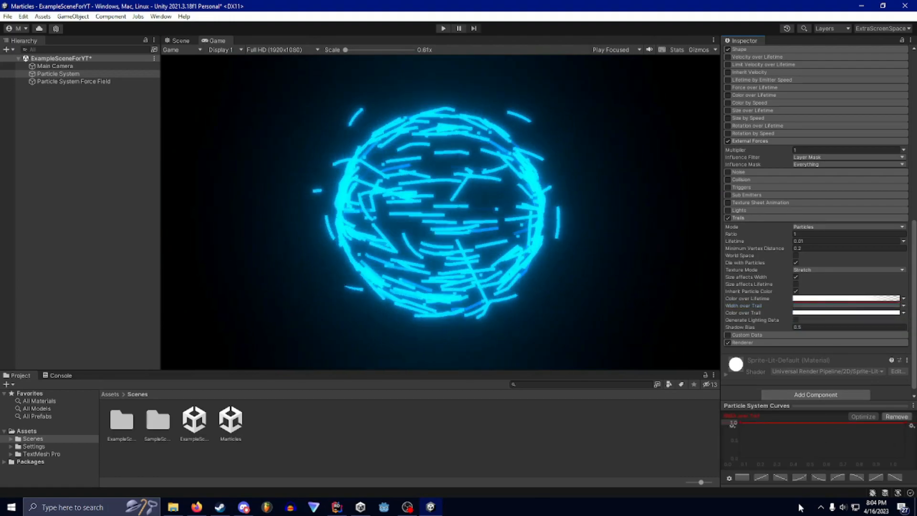
click(775, 477)
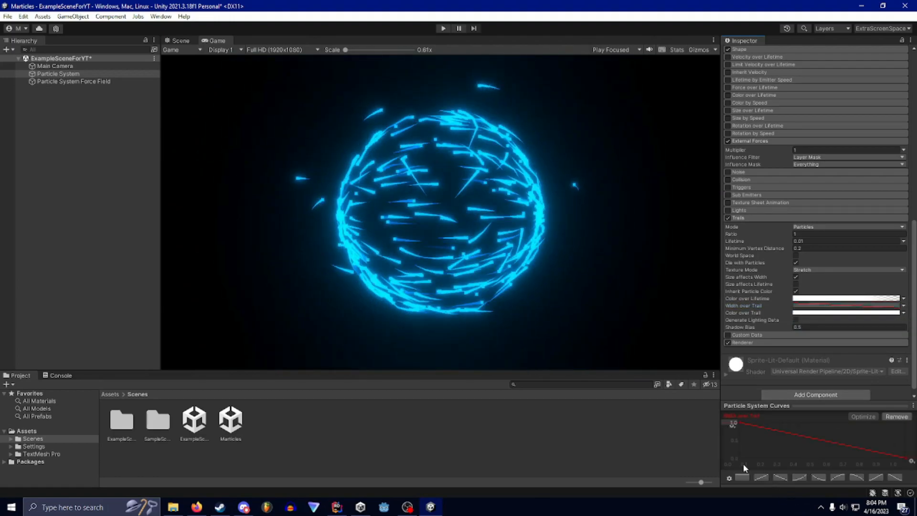
drag(739, 422, 763, 437)
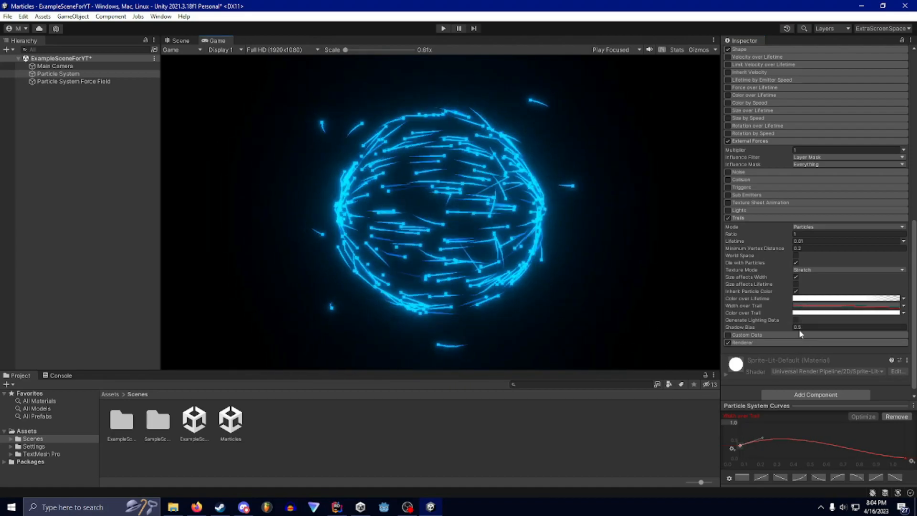
drag(738, 446, 739, 453)
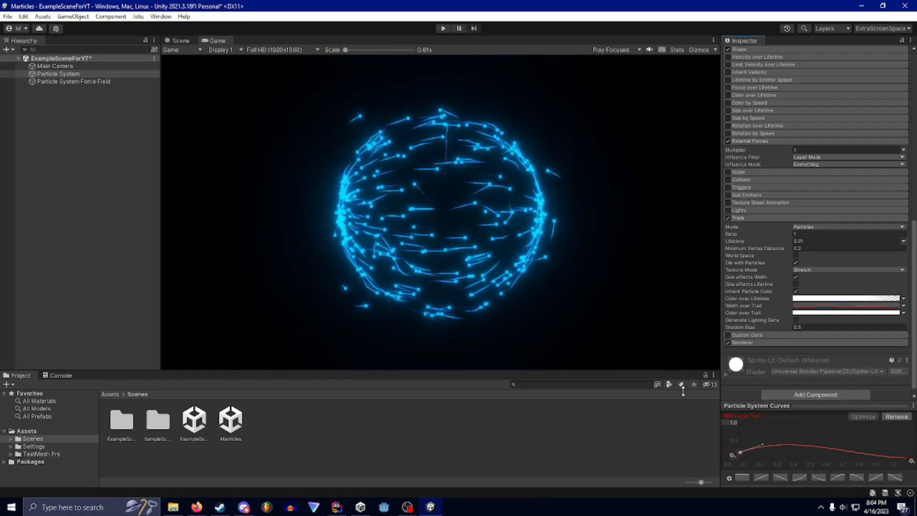